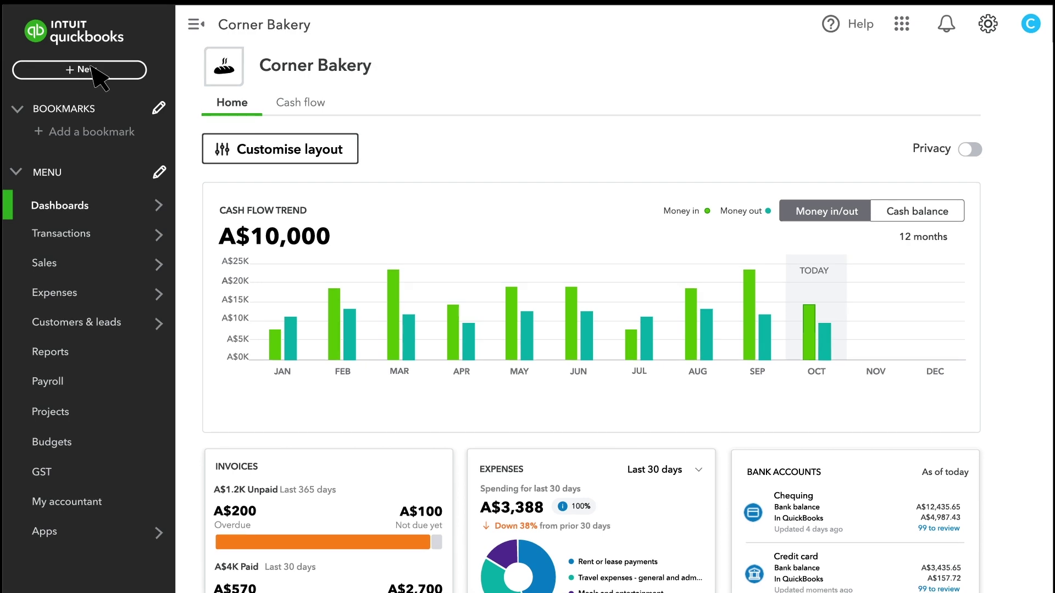
# - Create a new invoice numbered 1006, closing the My company panel without changes
pyautogui.click(92, 68)
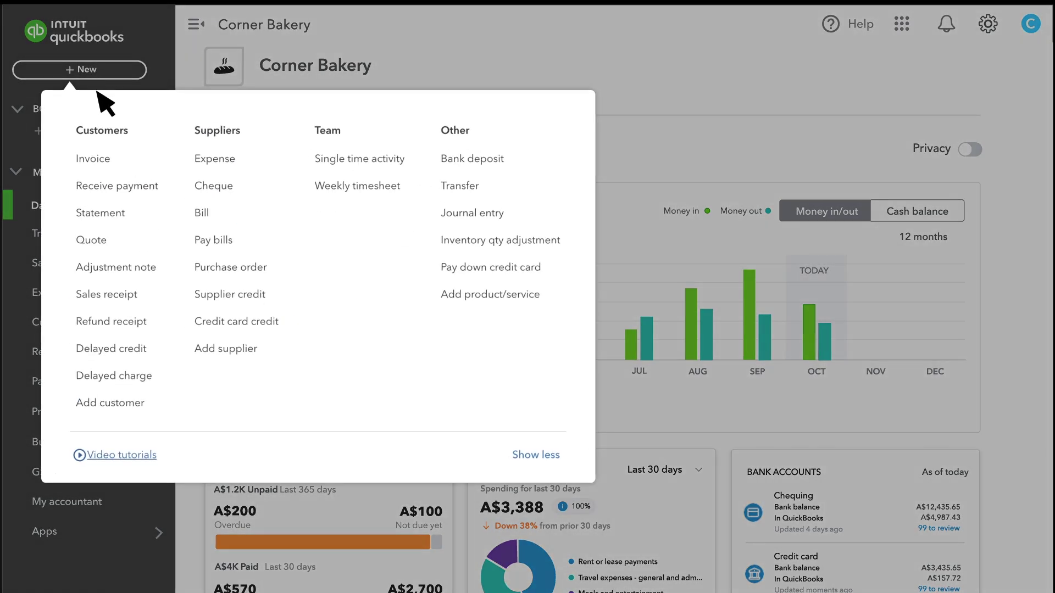
pyautogui.click(114, 159)
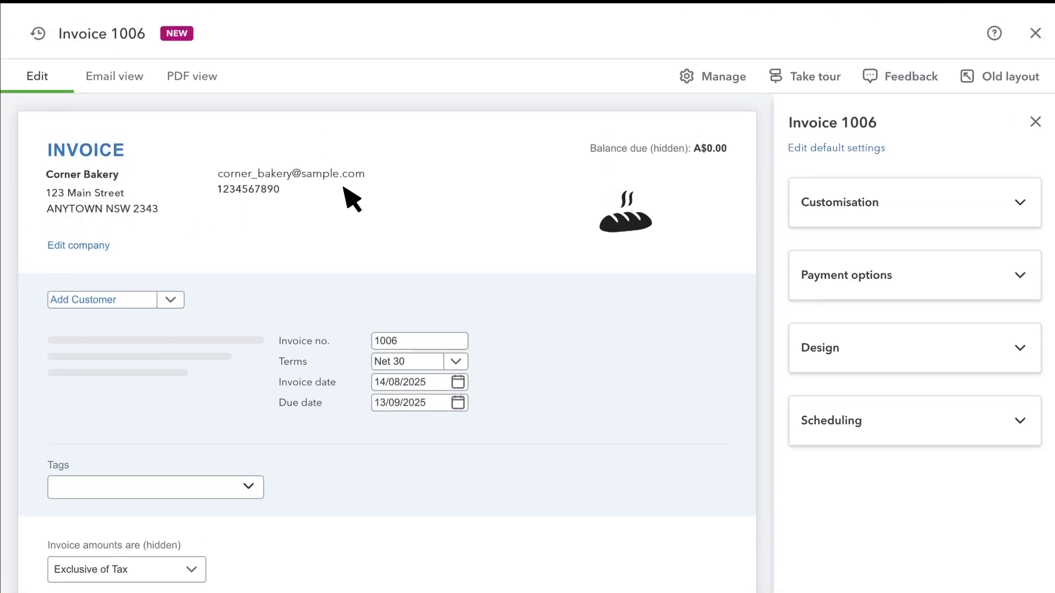
pyautogui.click(97, 246)
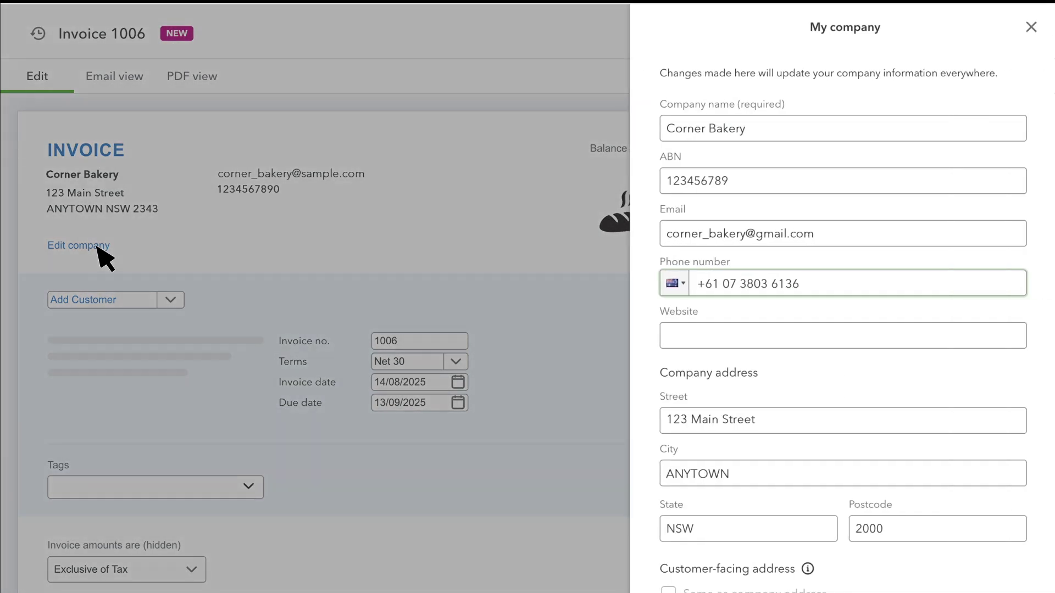
pyautogui.click(1032, 28)
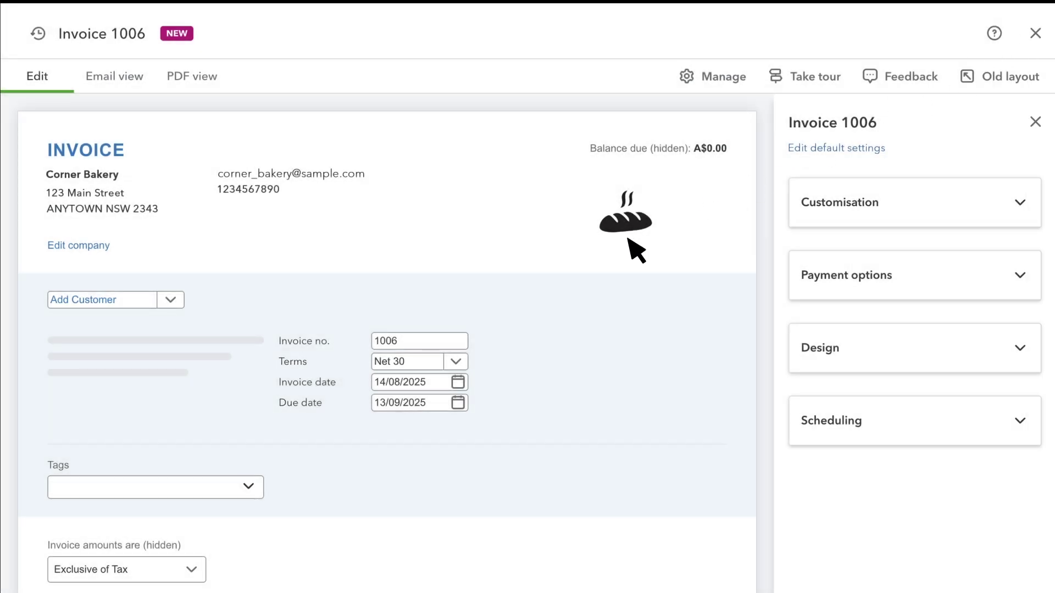
# - Bill invoice 1006 to the chosen customer and switch on the Ship to address fields
pyautogui.click(171, 300)
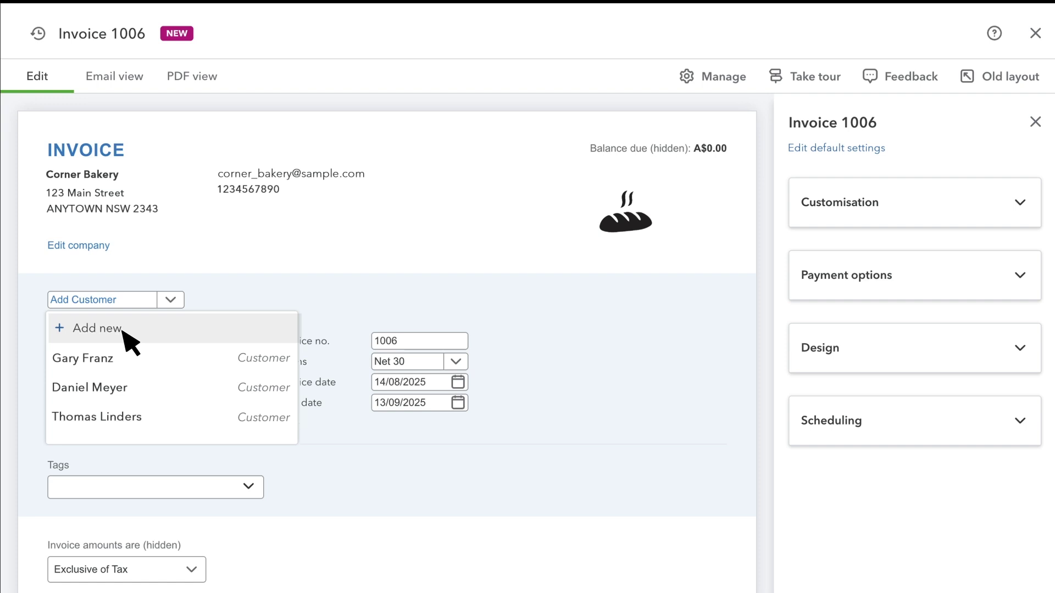
pyautogui.click(137, 362)
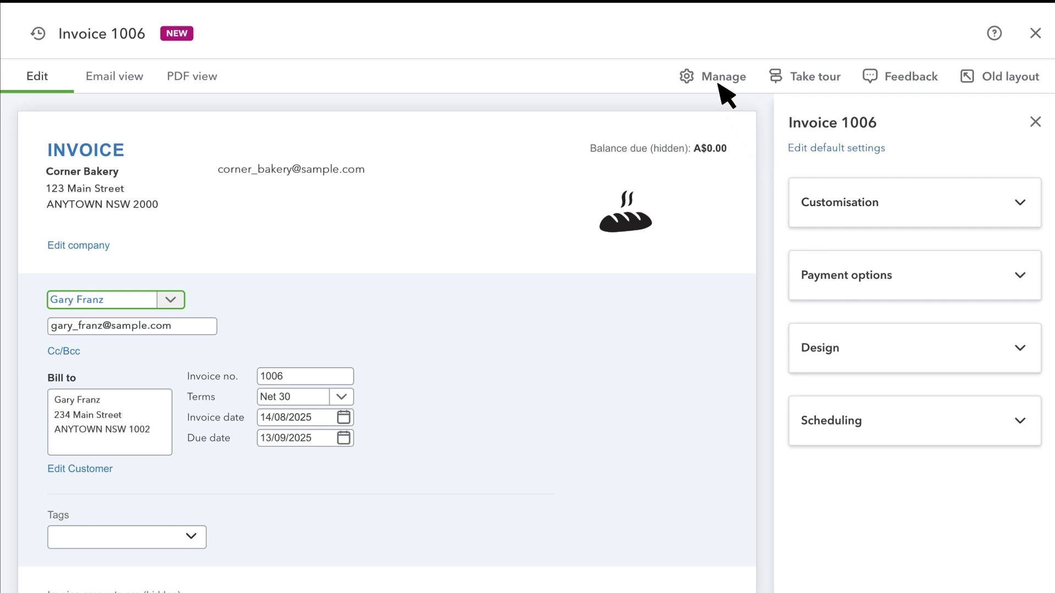
pyautogui.click(1021, 204)
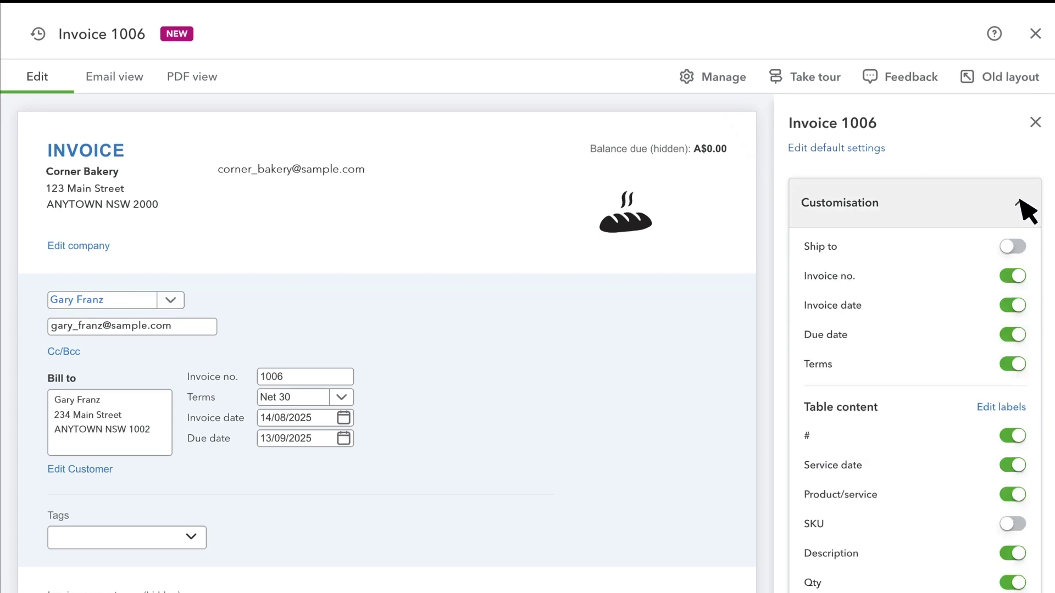
pyautogui.click(1008, 247)
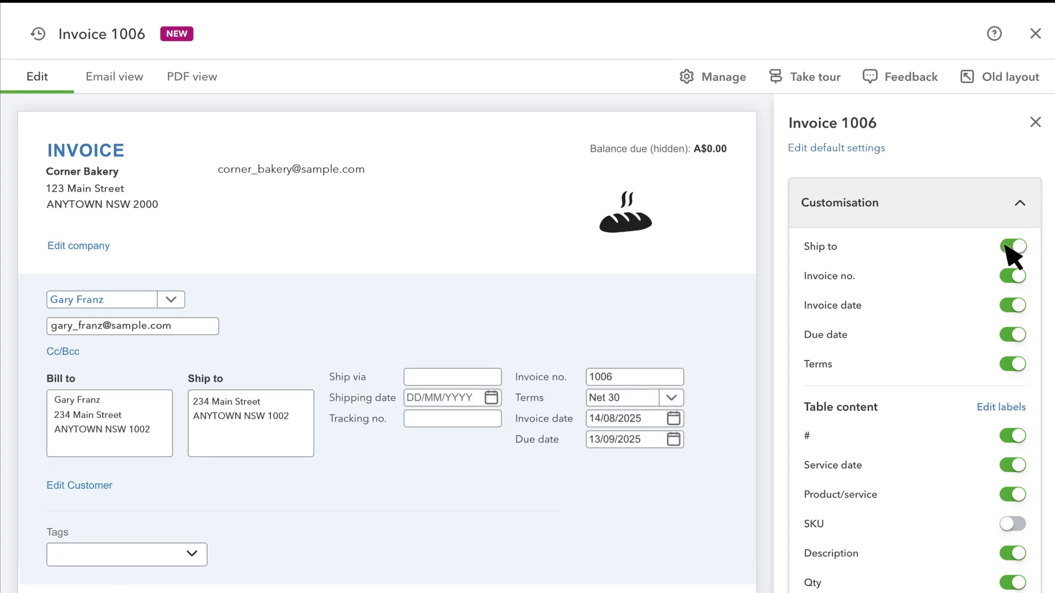
pyautogui.click(1021, 202)
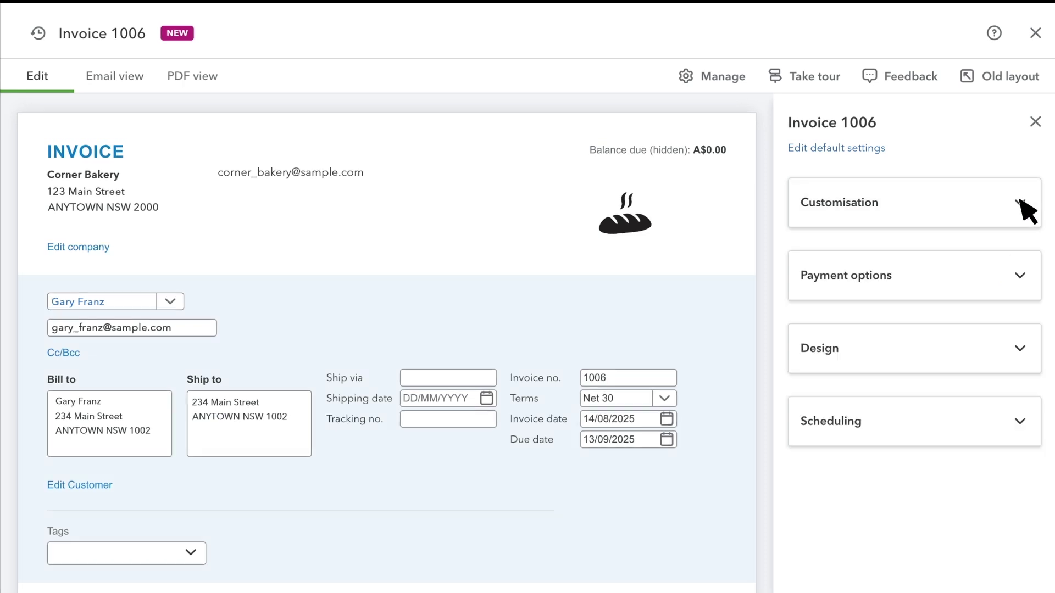
# - Put Catering services on line 1: qty 1 at 50 plus 10% GST, totalling A$55.00
pyautogui.scroll(-7, 502, 315)
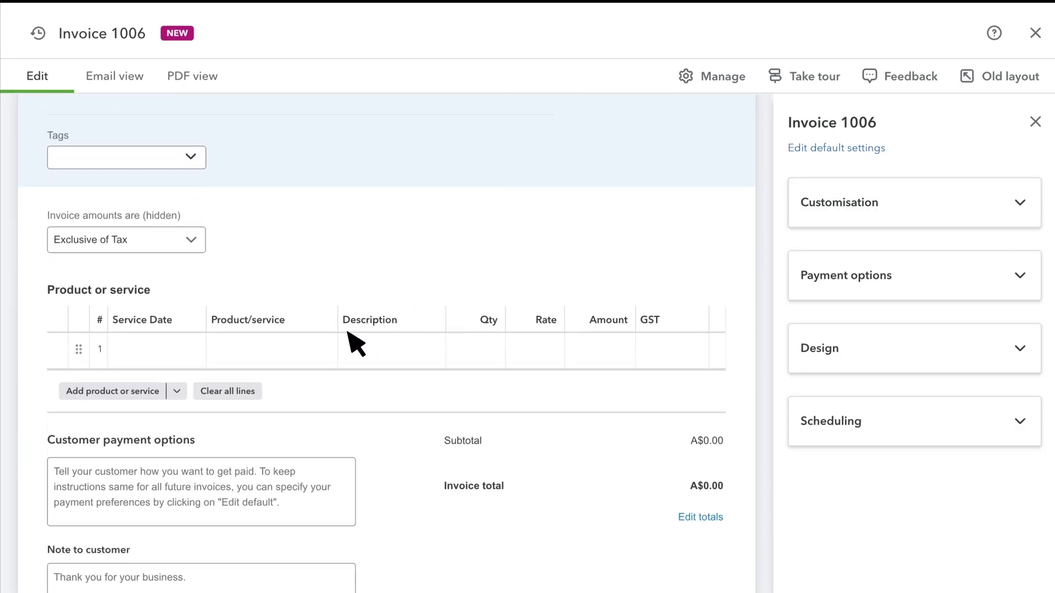
pyautogui.click(325, 354)
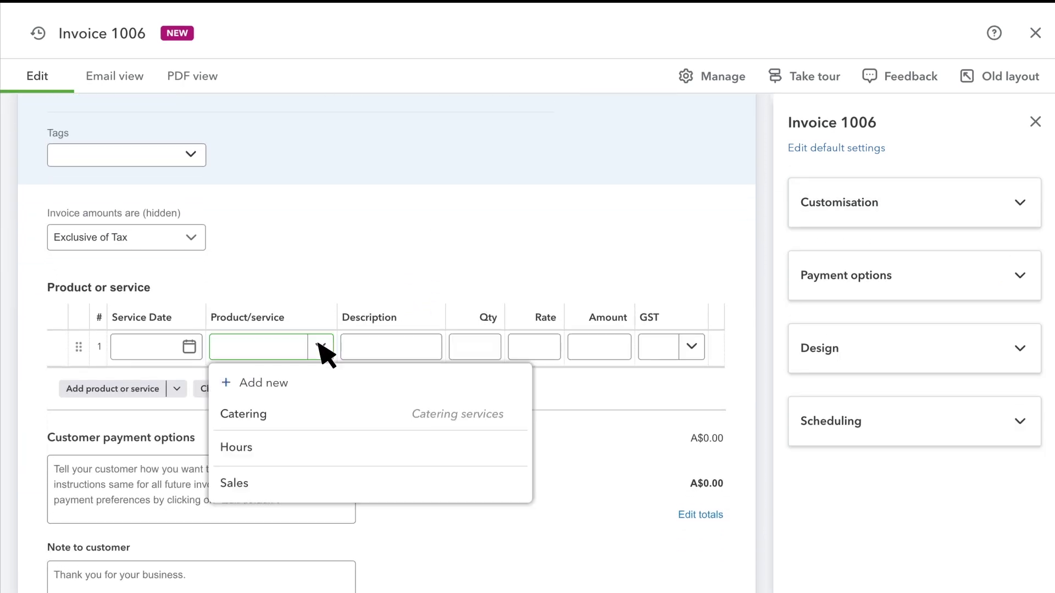
pyautogui.click(270, 415)
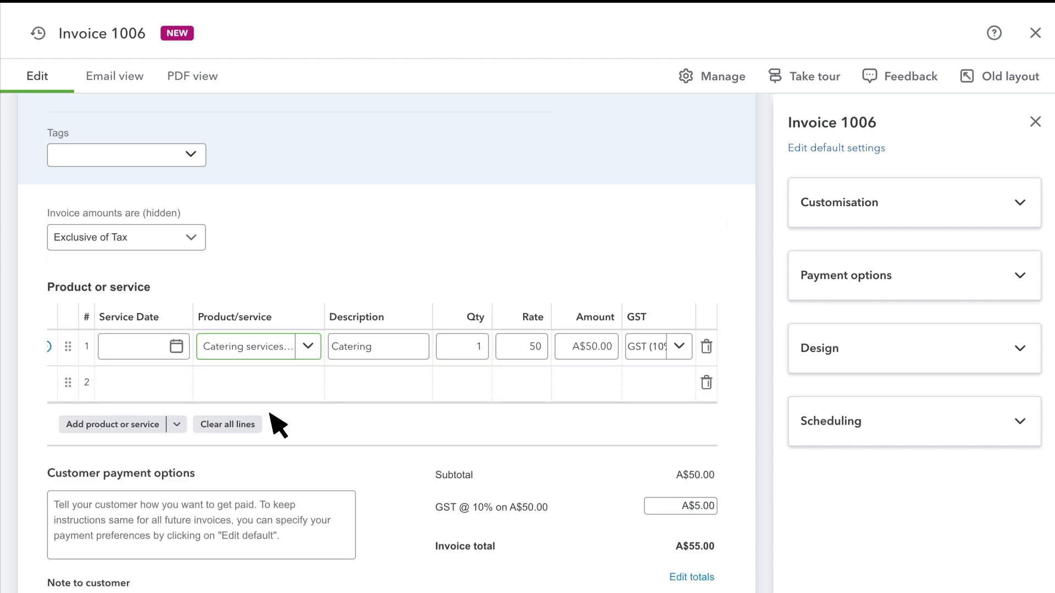
pyautogui.click(308, 347)
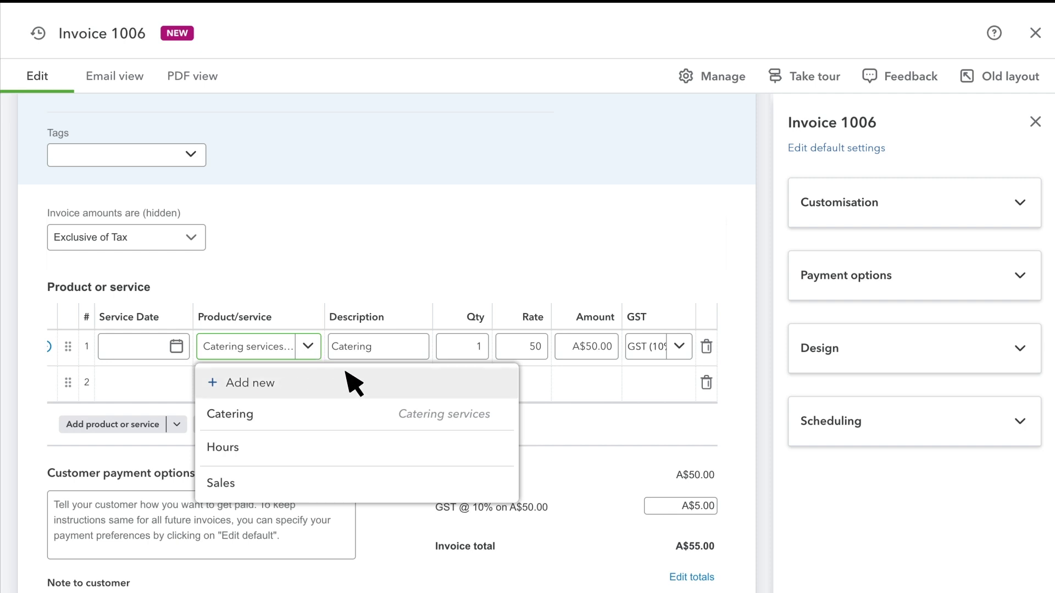
pyautogui.press('Escape')
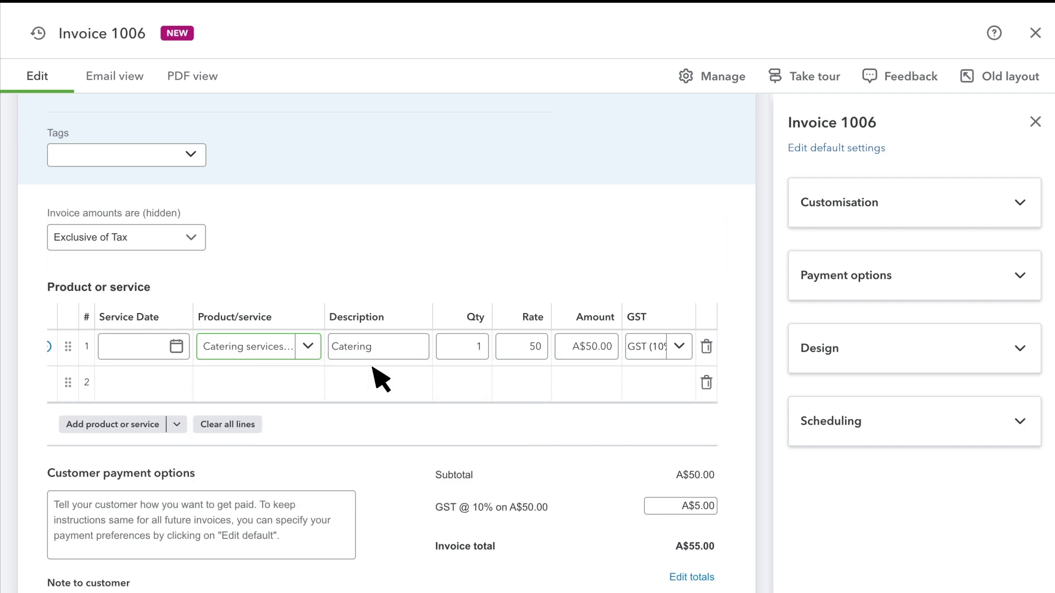
pyautogui.click(596, 366)
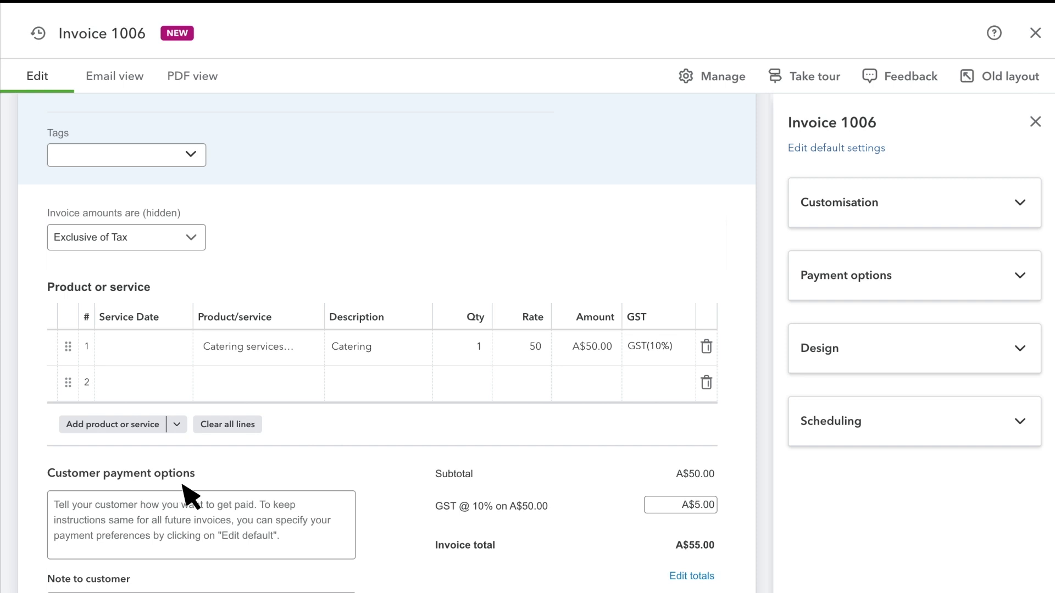
# - Turn on the Shipping fee and Discount rows in Payment options, then review the form
pyautogui.click(1017, 278)
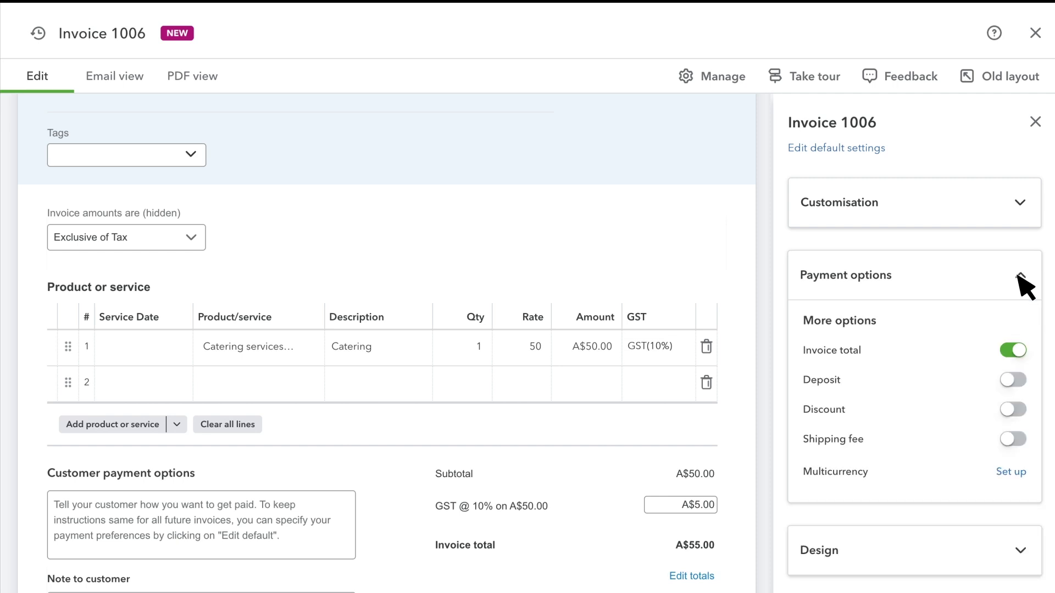
pyautogui.click(1011, 440)
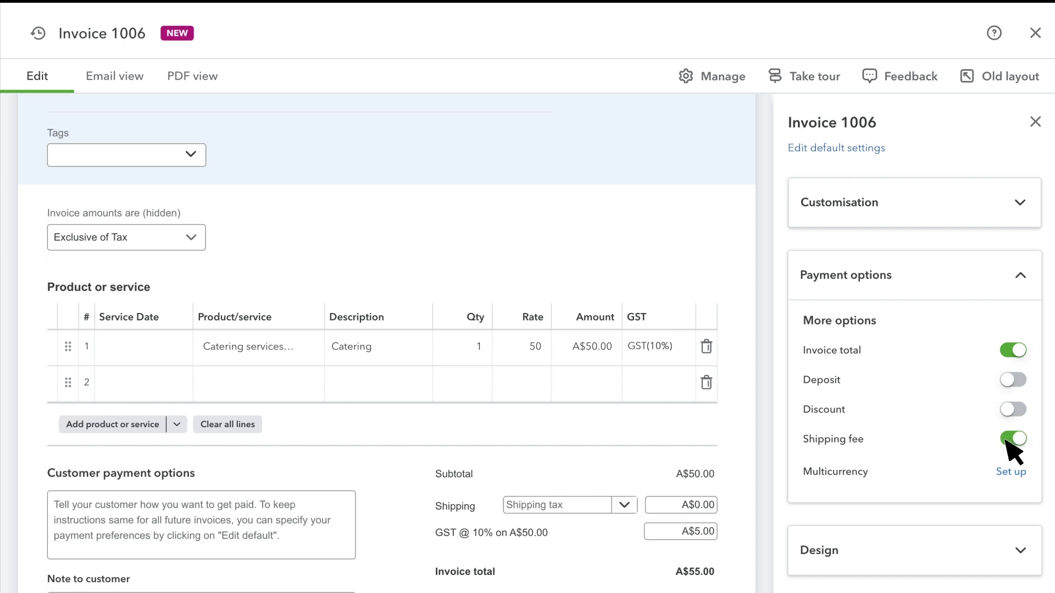
pyautogui.click(1011, 411)
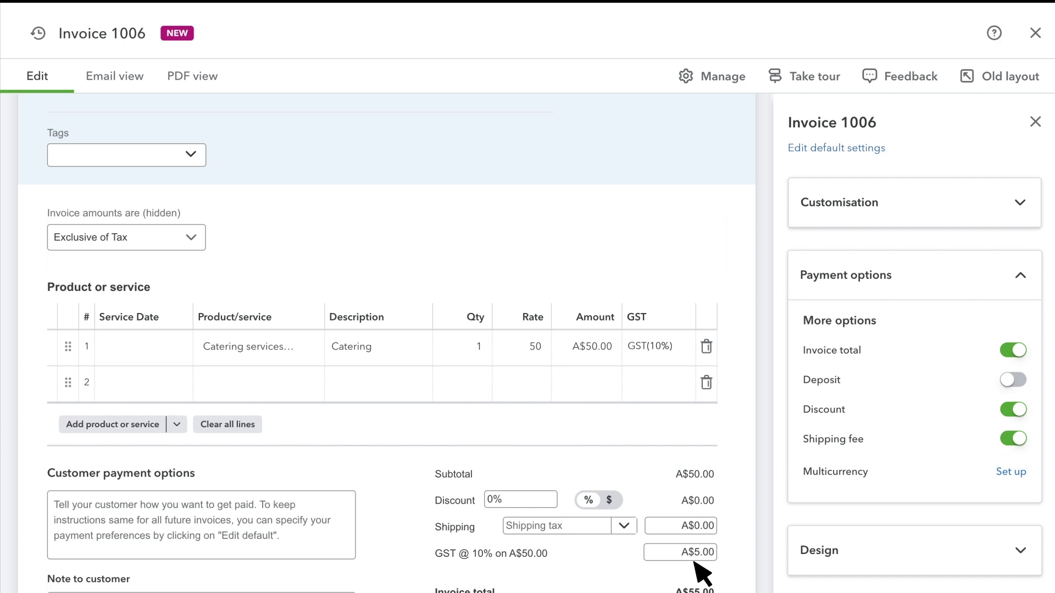
pyautogui.scroll(-4, 282, 376)
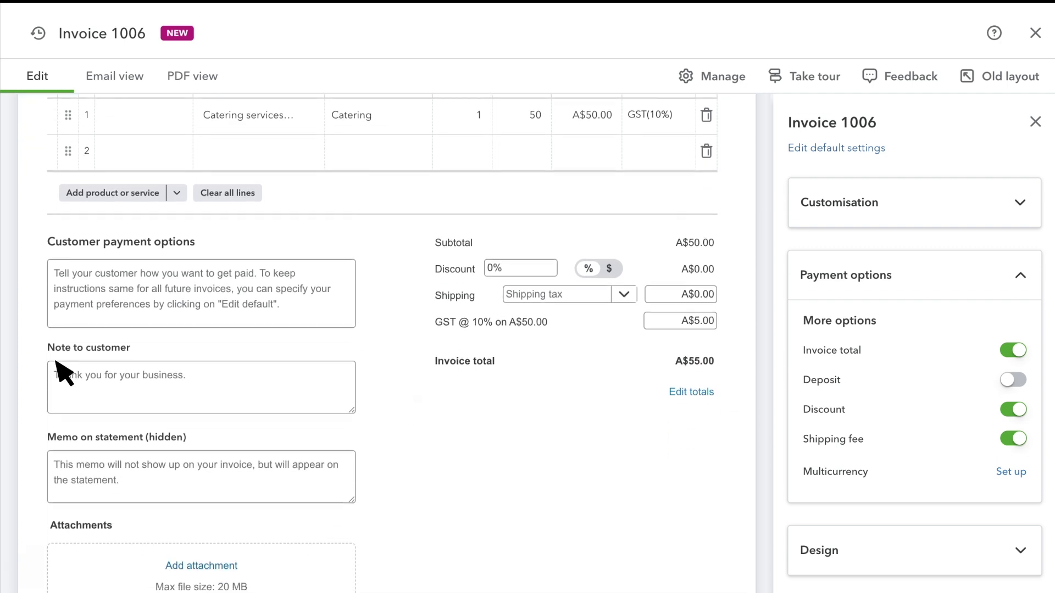
pyautogui.scroll(-2, 212, 549)
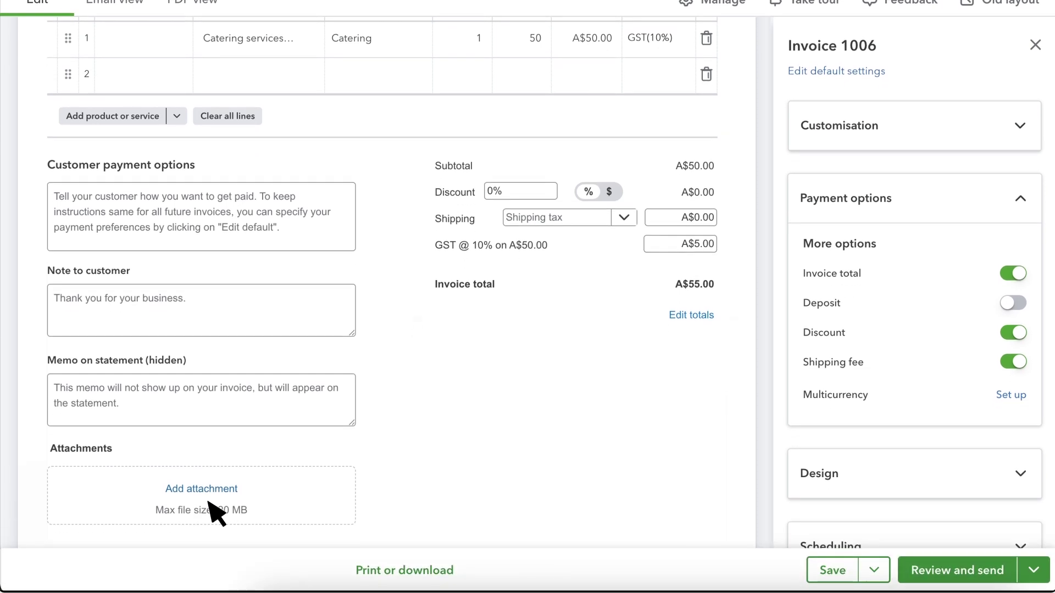
pyautogui.scroll(8, 236, 503)
# - Set the invoice design colour to the maroon swatch #82001c
pyautogui.click(1020, 198)
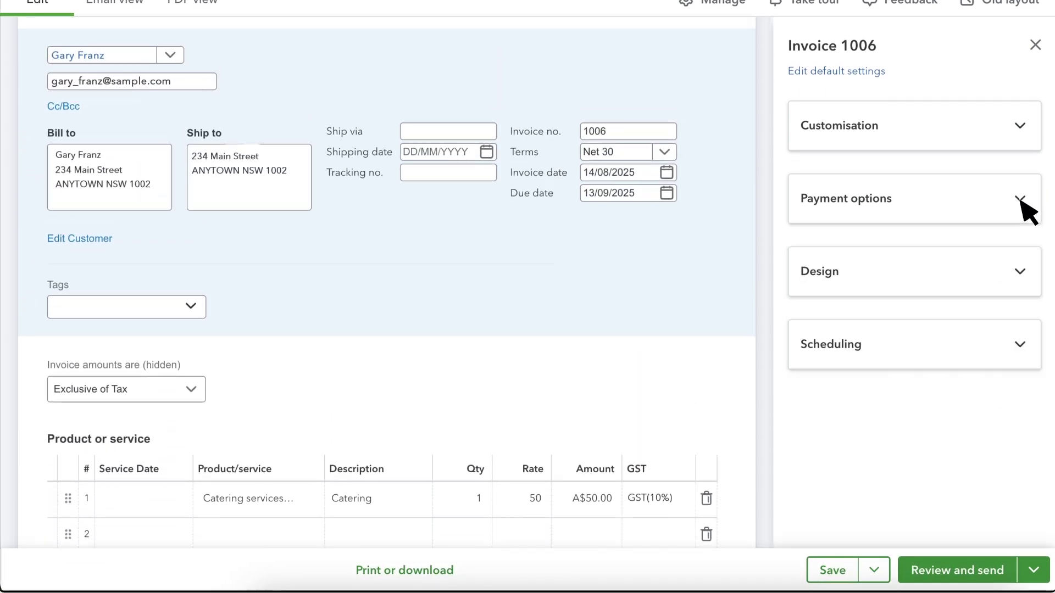
pyautogui.click(1021, 272)
pyautogui.scroll(-5, 920, 278)
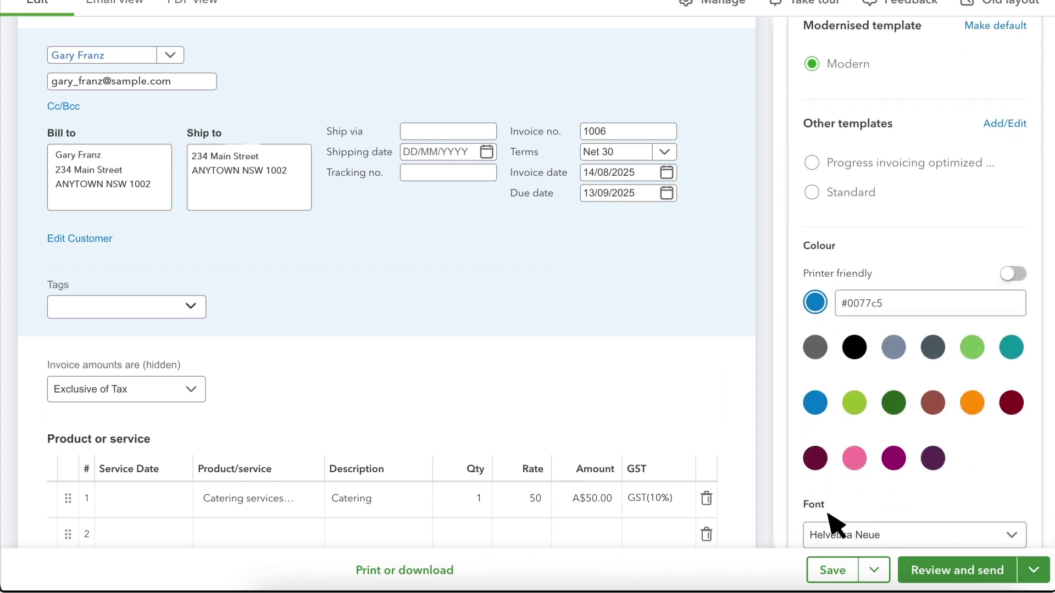
pyautogui.click(1011, 404)
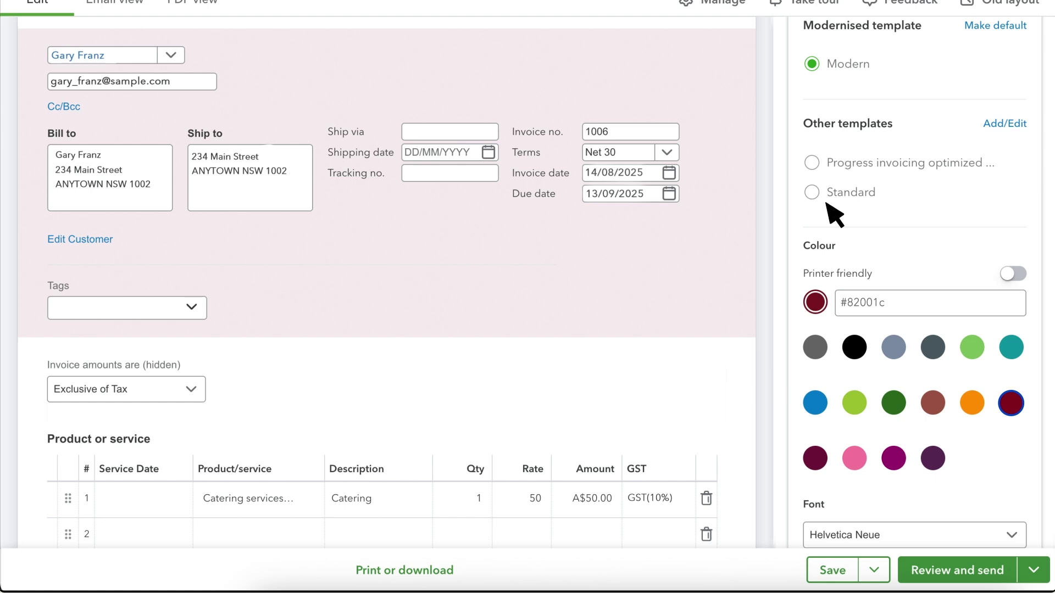
pyautogui.scroll(3, 875, 157)
# - In Scheduling, leave the invoice non-recurring and switch on Invoice Reminders
pyautogui.click(1023, 116)
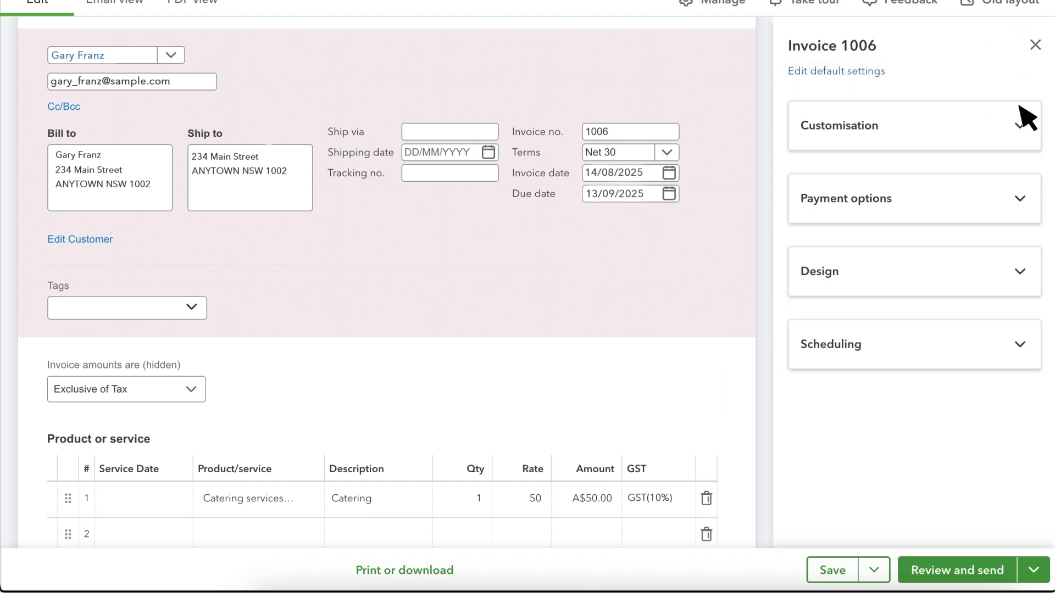
pyautogui.click(1020, 347)
pyautogui.scroll(-3, 984, 353)
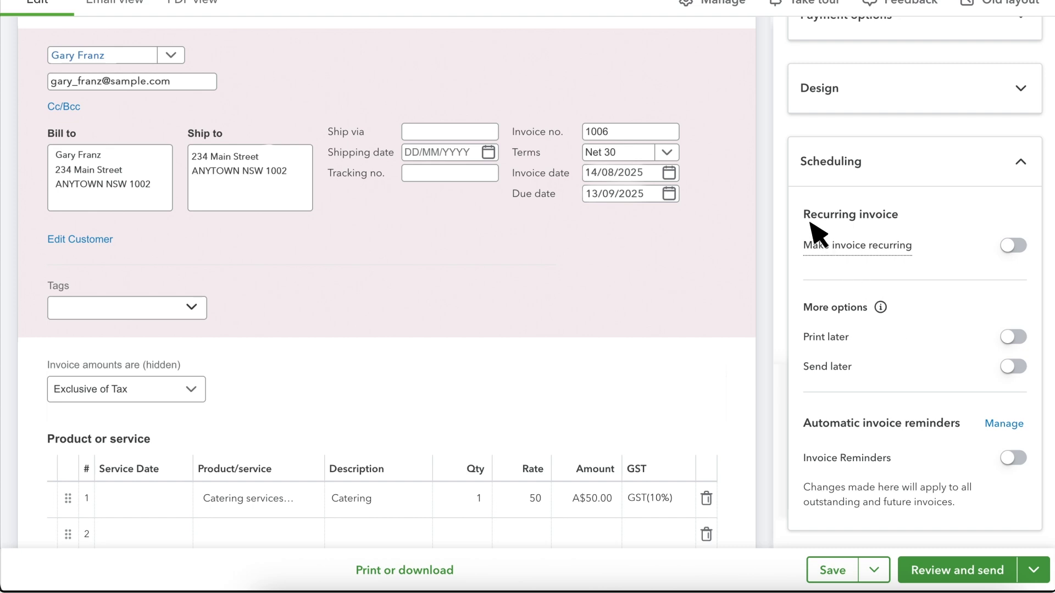
pyautogui.click(1013, 246)
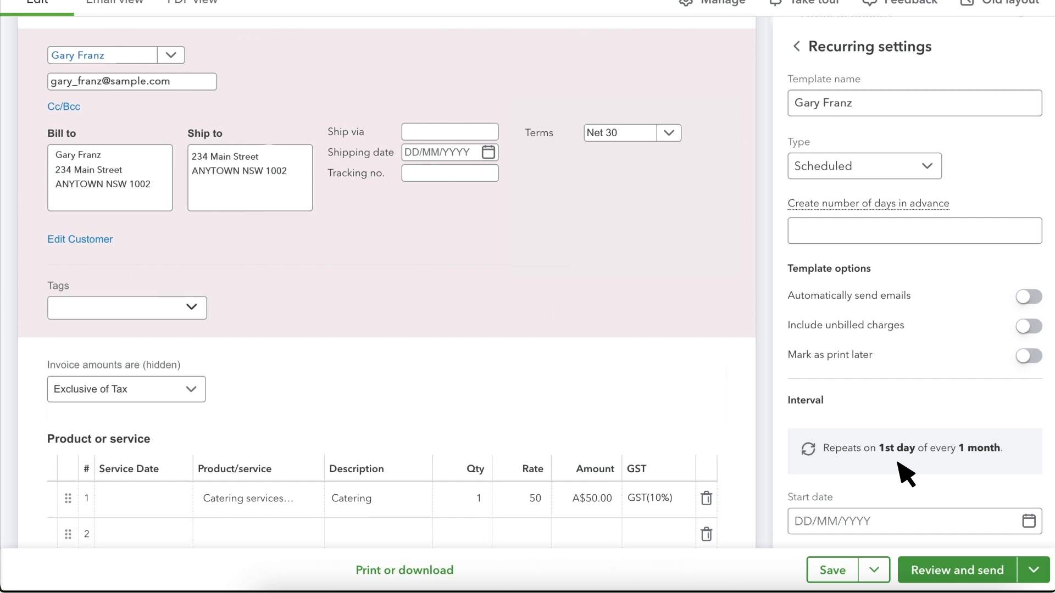
pyautogui.click(797, 47)
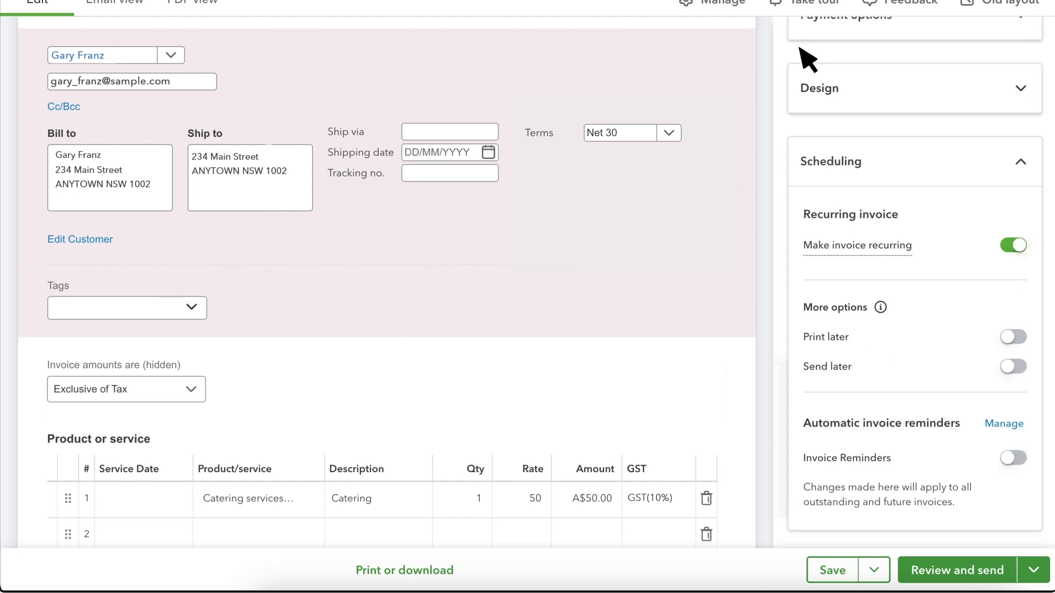
pyautogui.click(1015, 246)
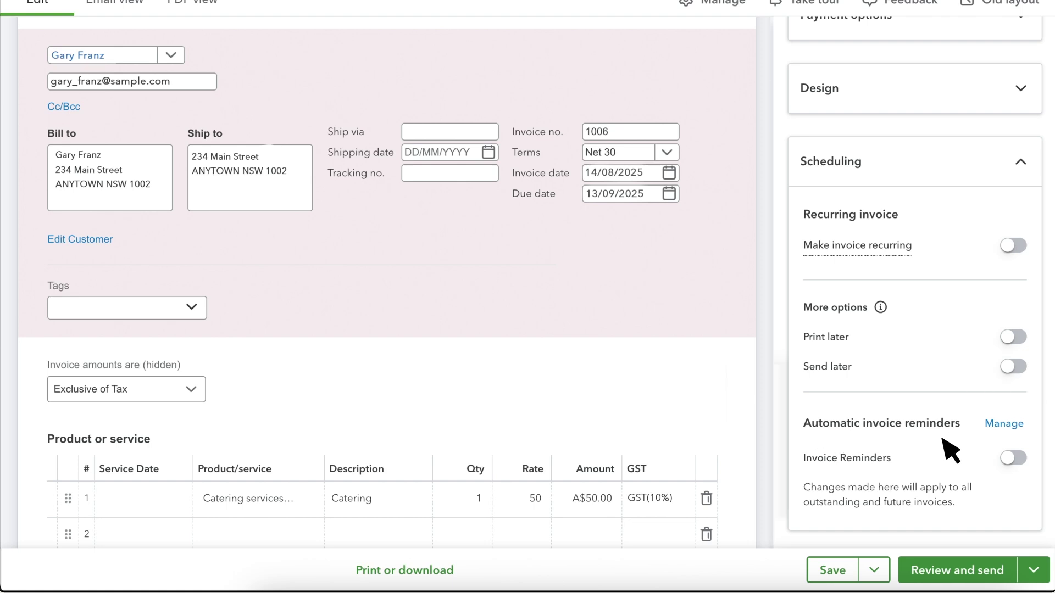
pyautogui.click(1013, 459)
pyautogui.scroll(-1, 978, 468)
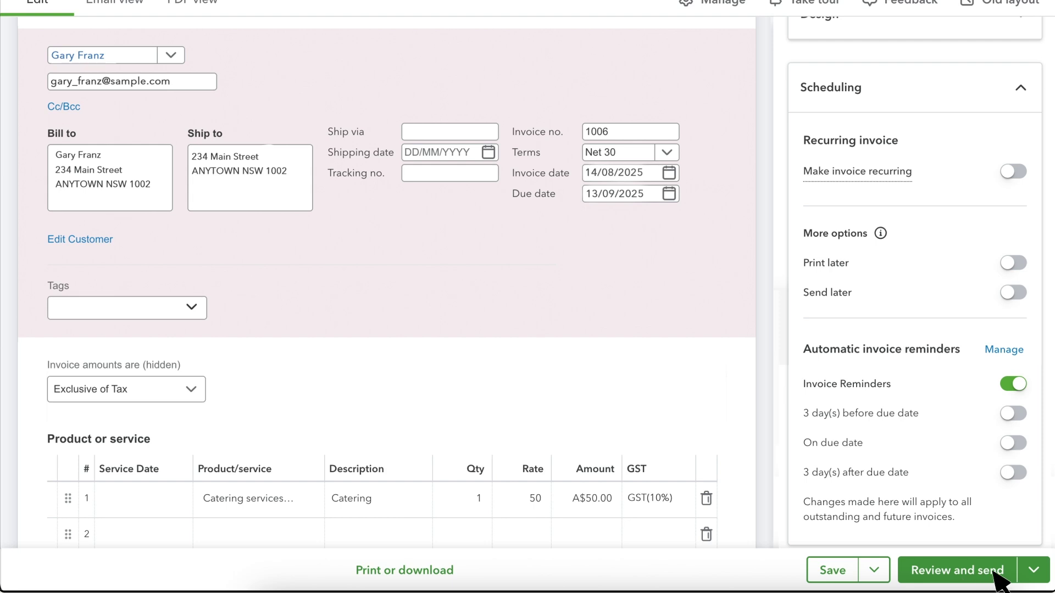
# - Email invoice 1006 to the customer through Review and send
pyautogui.click(1030, 566)
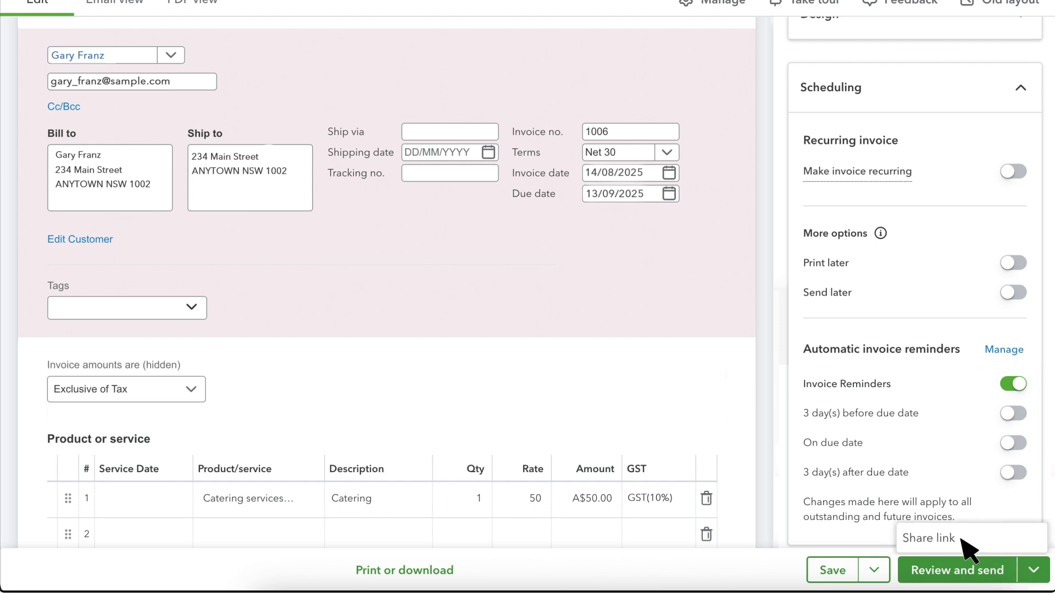
pyautogui.click(978, 571)
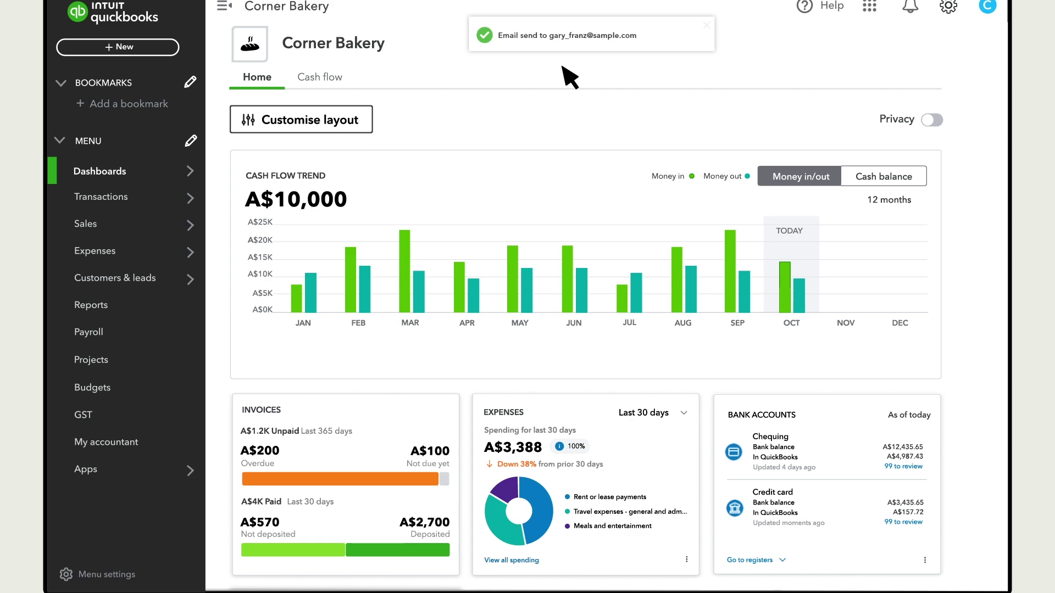
# - Open the Sales Invoices list and view invoice 1006's details and More actions
pyautogui.moveTo(118, 224)
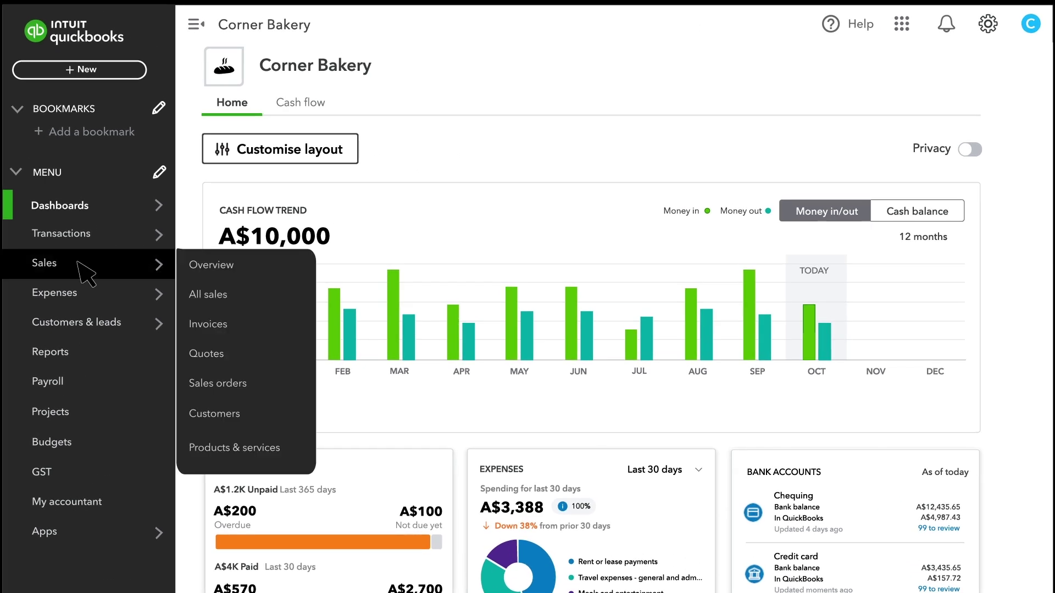
pyautogui.click(229, 328)
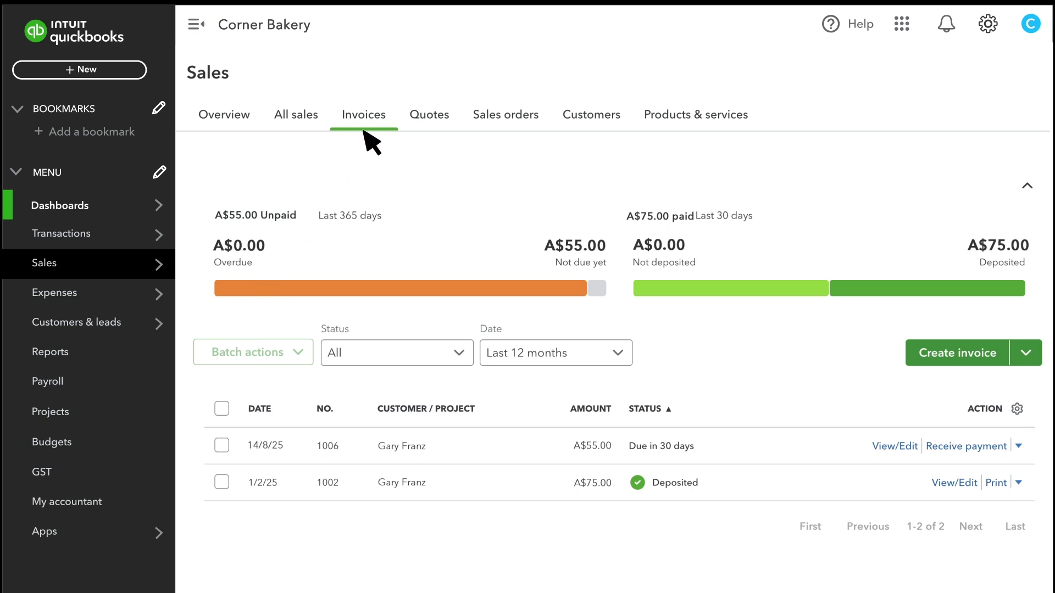
pyautogui.click(337, 455)
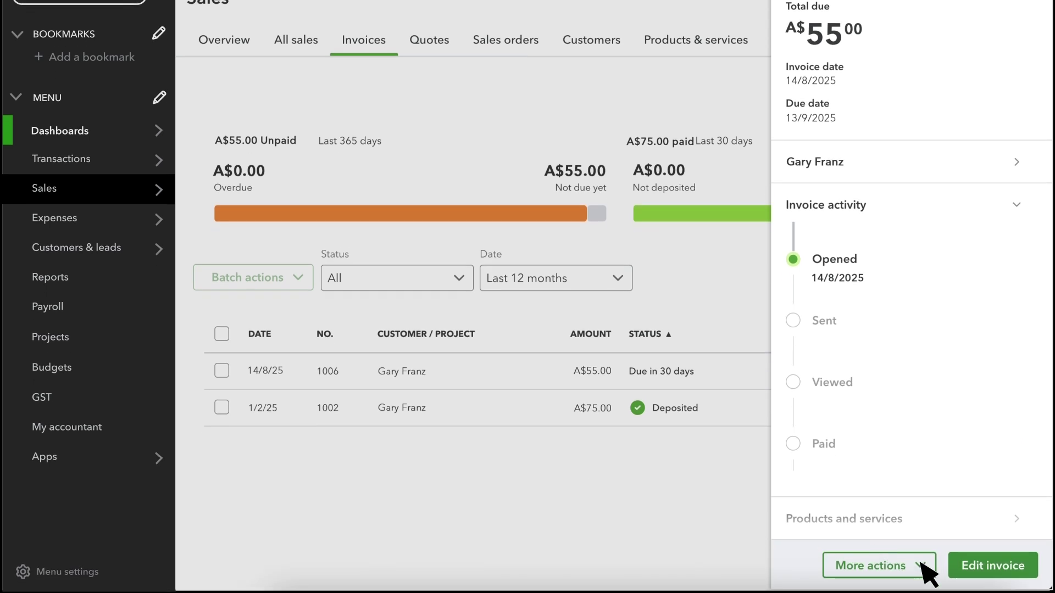
pyautogui.click(923, 566)
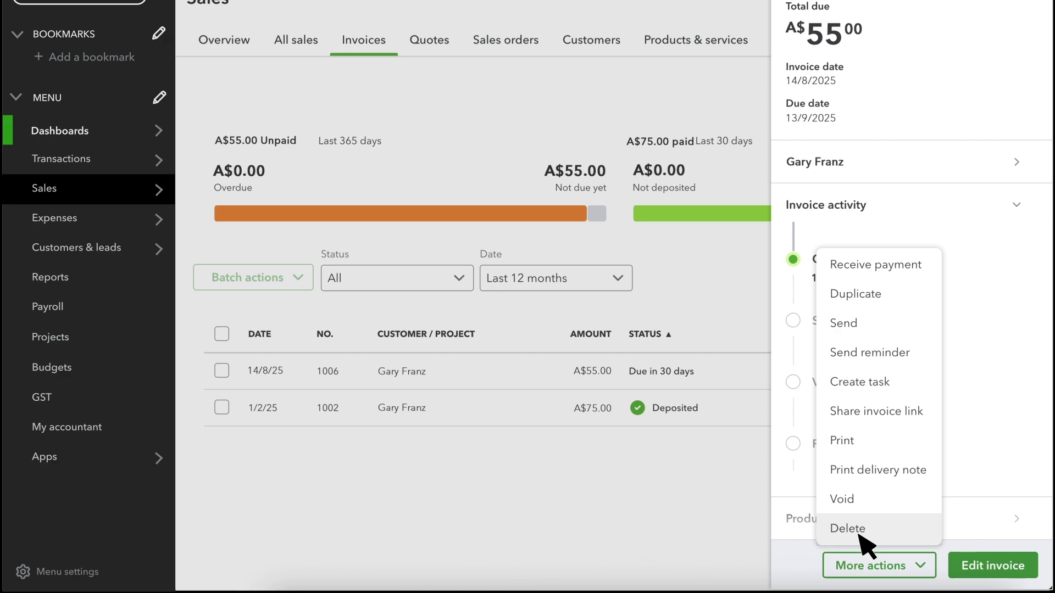
# - Reopen invoice 1006 in the editor and show the footer's More actions menu
pyautogui.click(997, 567)
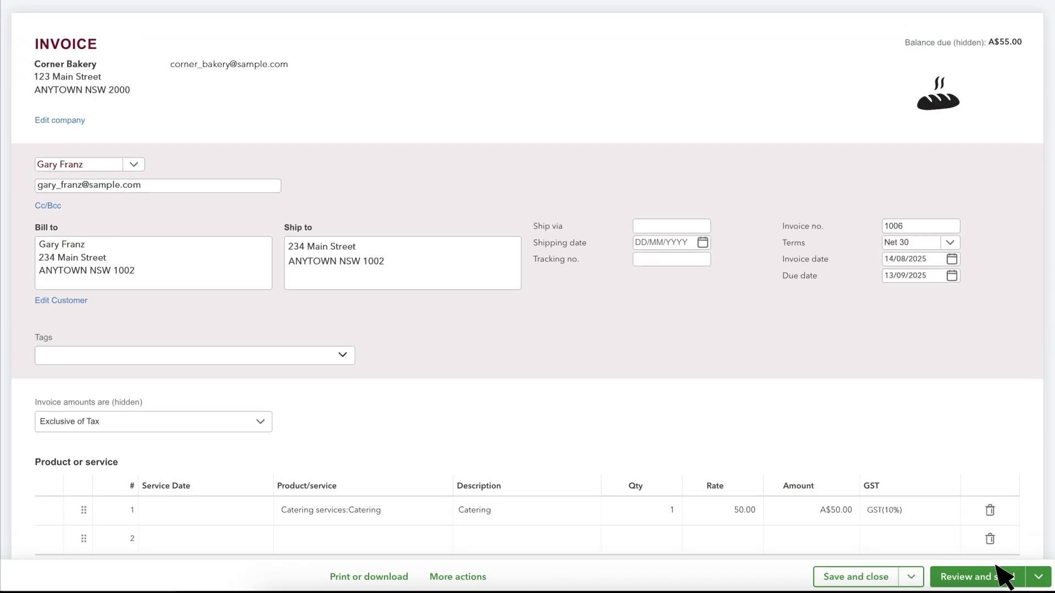
pyautogui.click(473, 580)
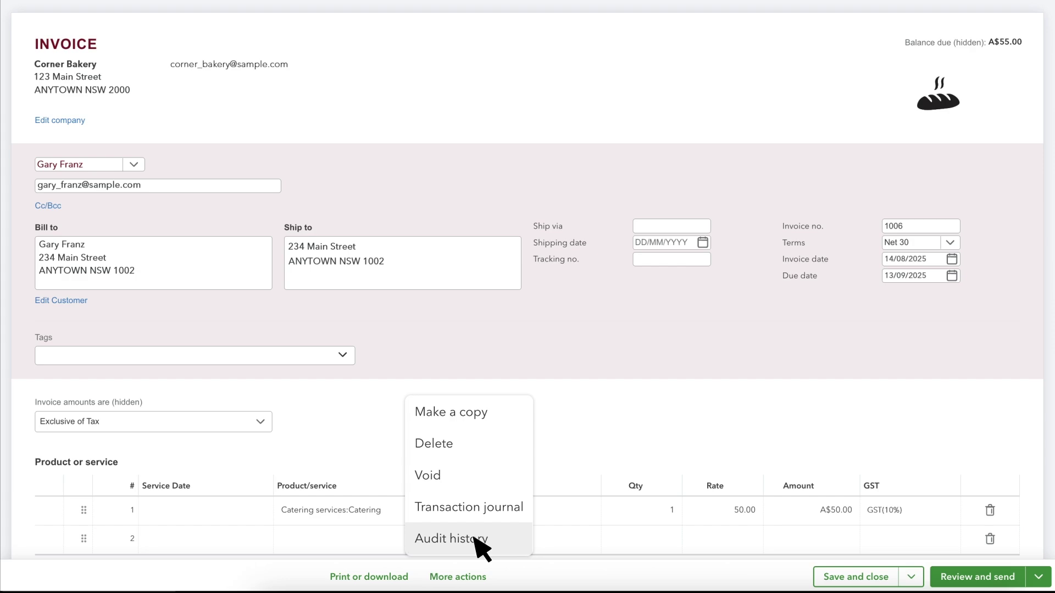